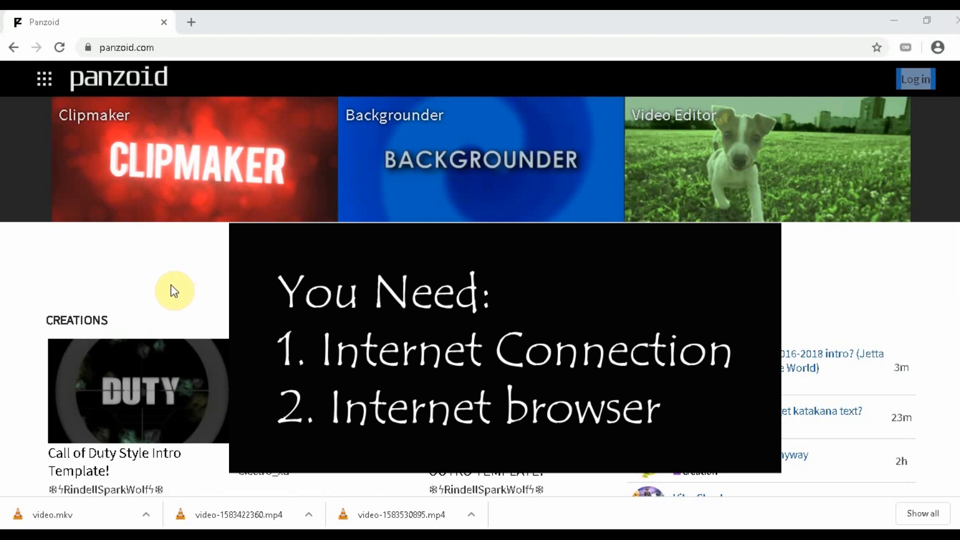
- Open Clipmaker on panzoid.com and go to the full gallery of community creations
click(95, 47)
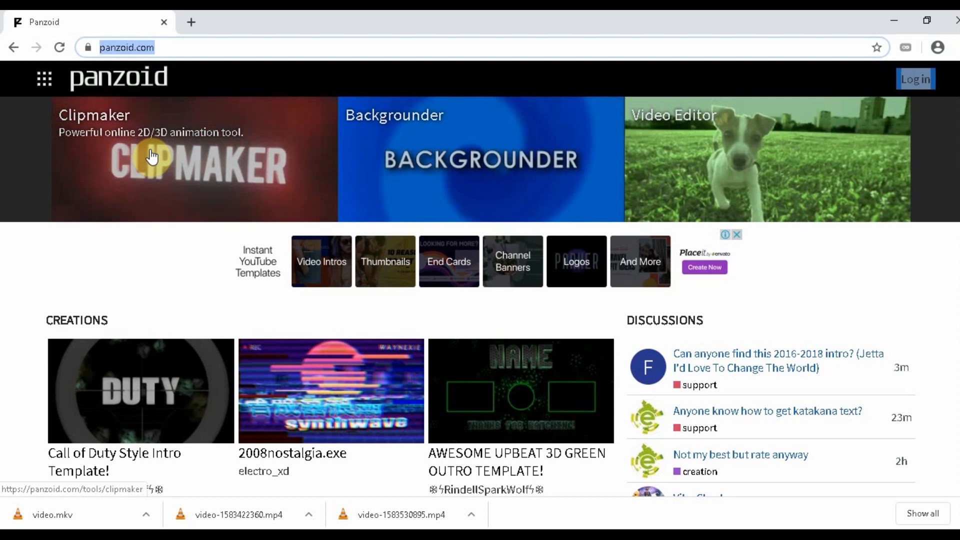
click(208, 197)
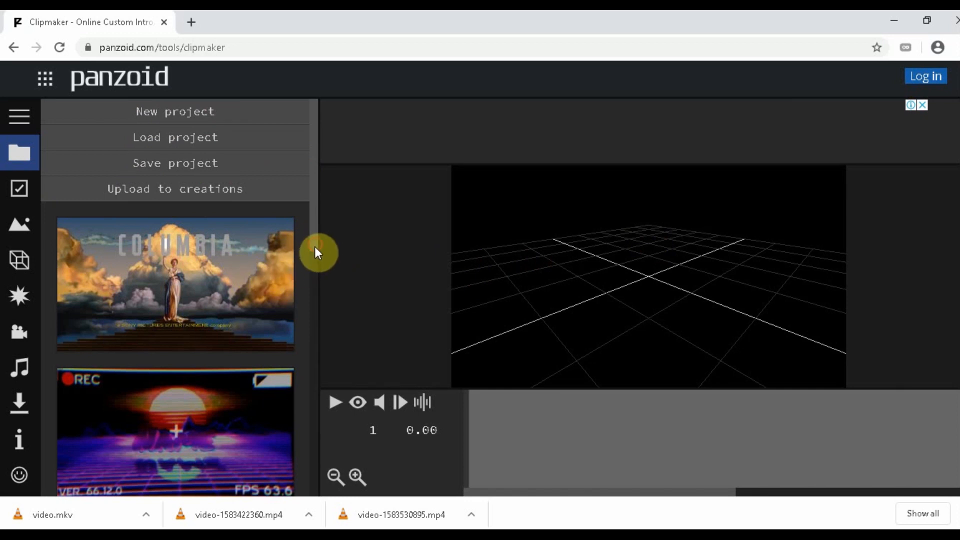
drag(314, 247, 305, 497)
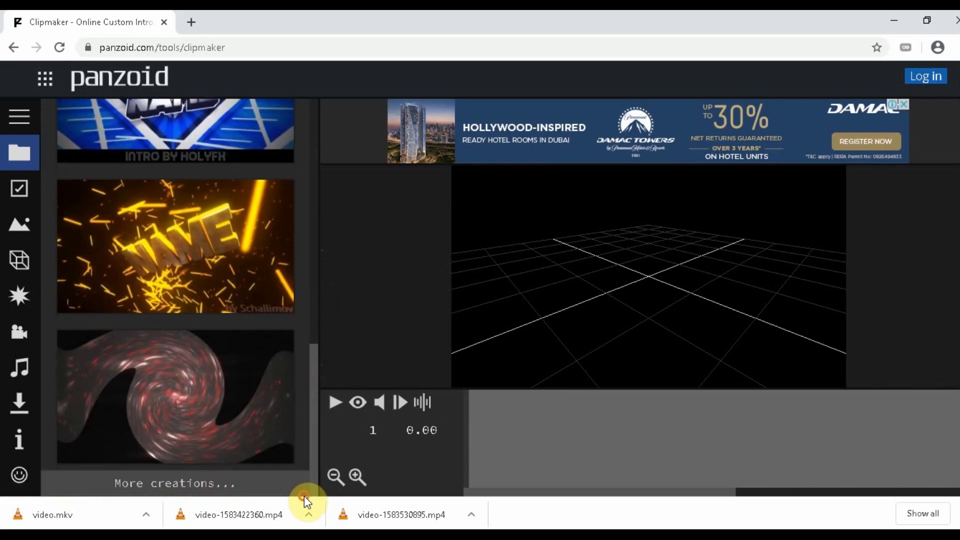
click(212, 484)
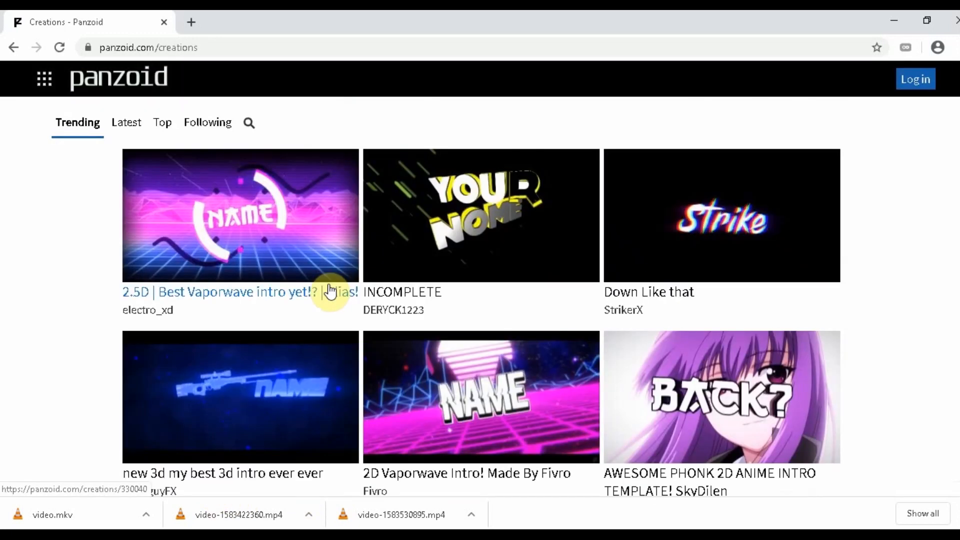
- Browse the latest and top-rated community creations for a suitable intro template
click(330, 292)
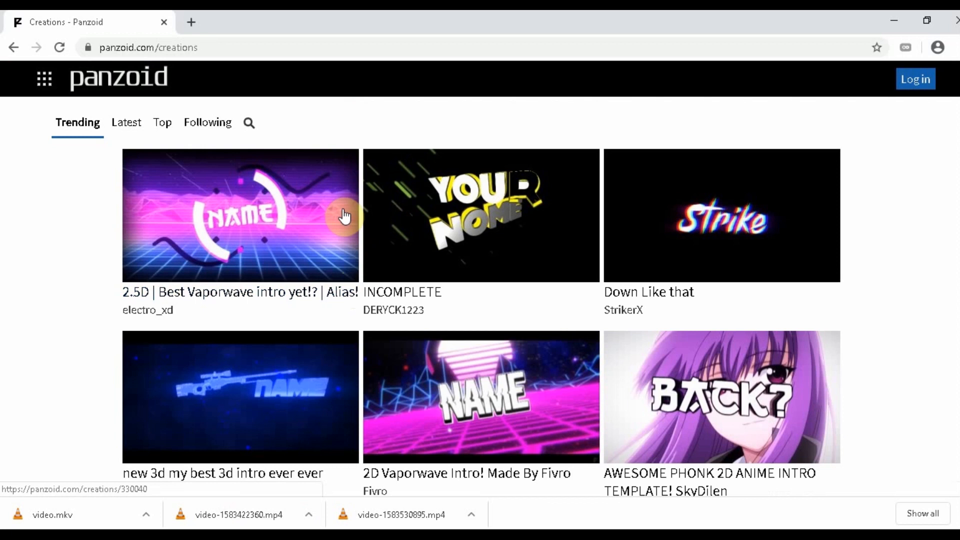
click(130, 122)
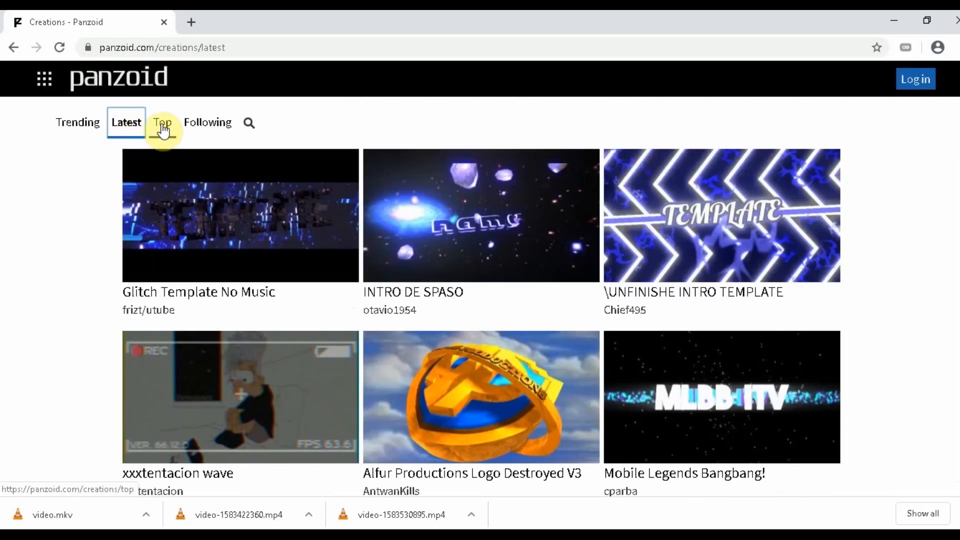
click(163, 130)
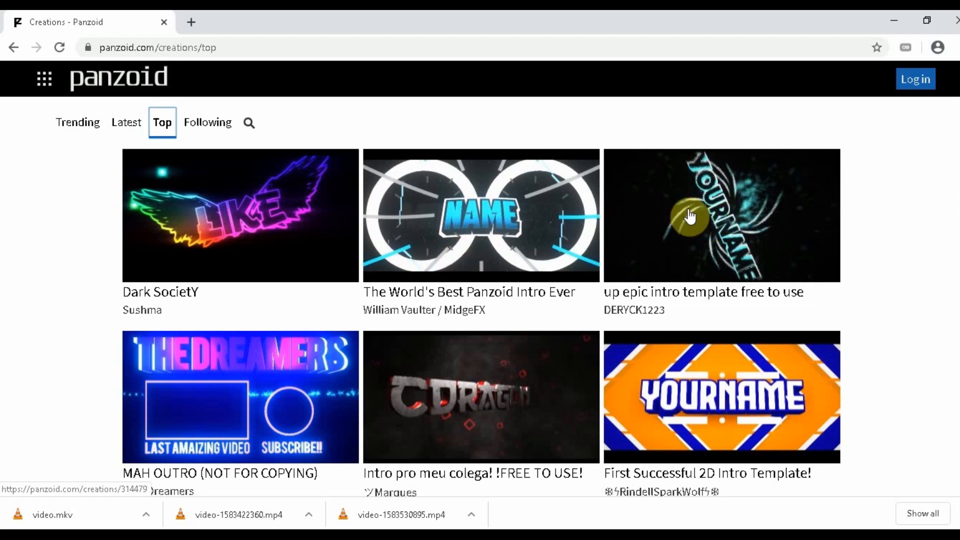
scroll(672, 222, down, 9)
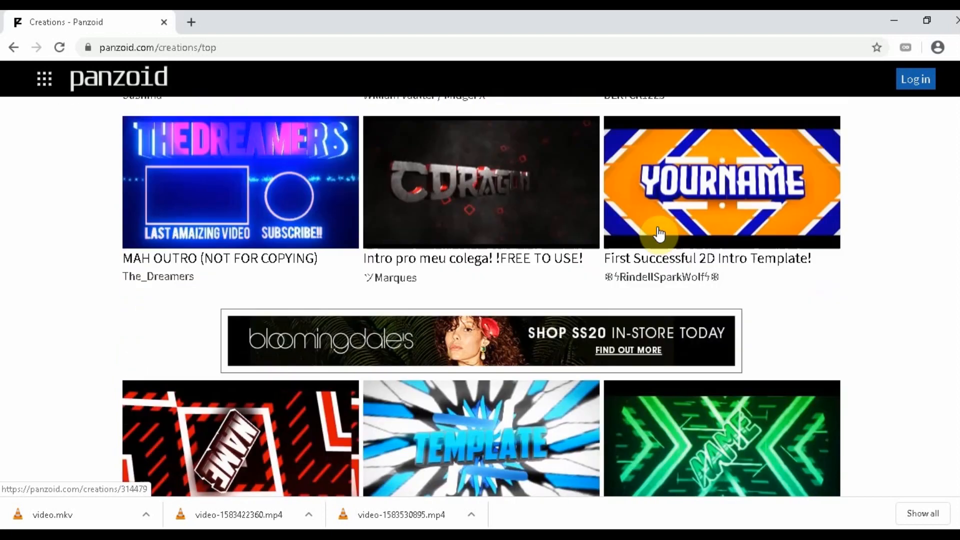
scroll(659, 233, down, 6)
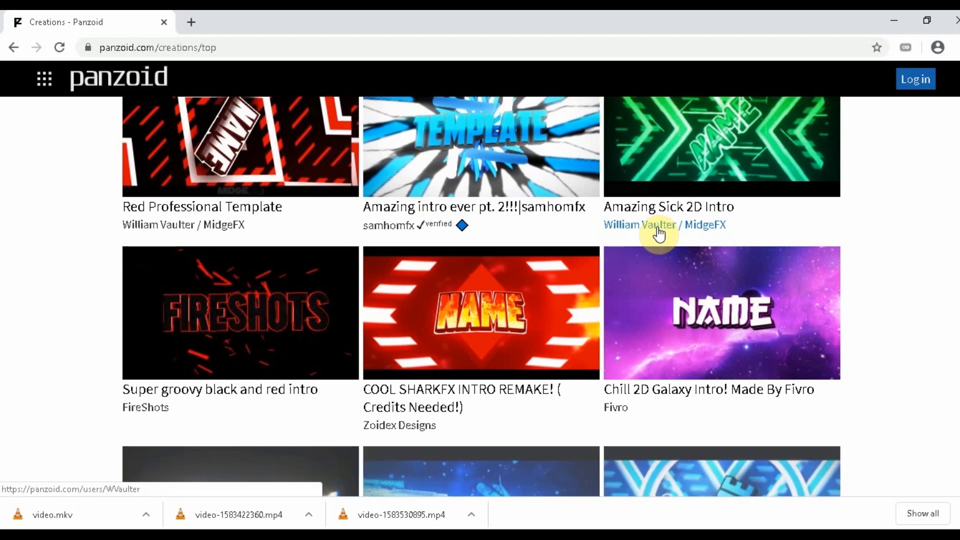
scroll(658, 230, up, 7)
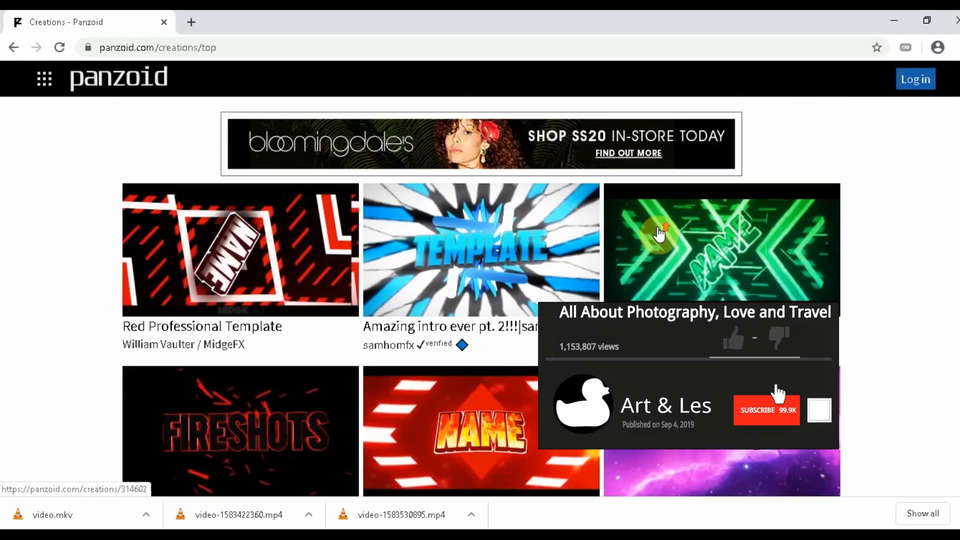
scroll(658, 230, down, 4)
scroll(659, 233, down, 9)
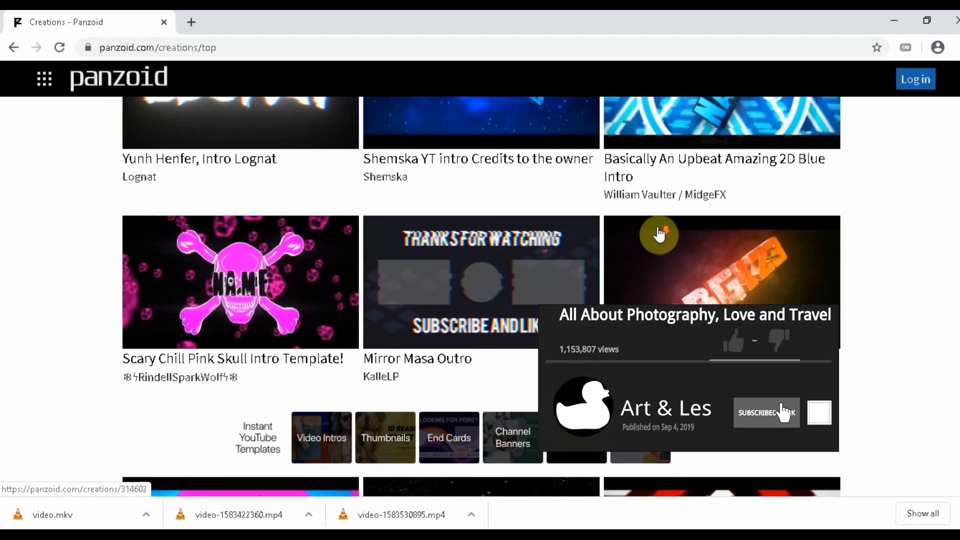
scroll(659, 233, up, 3)
scroll(659, 233, up, 15)
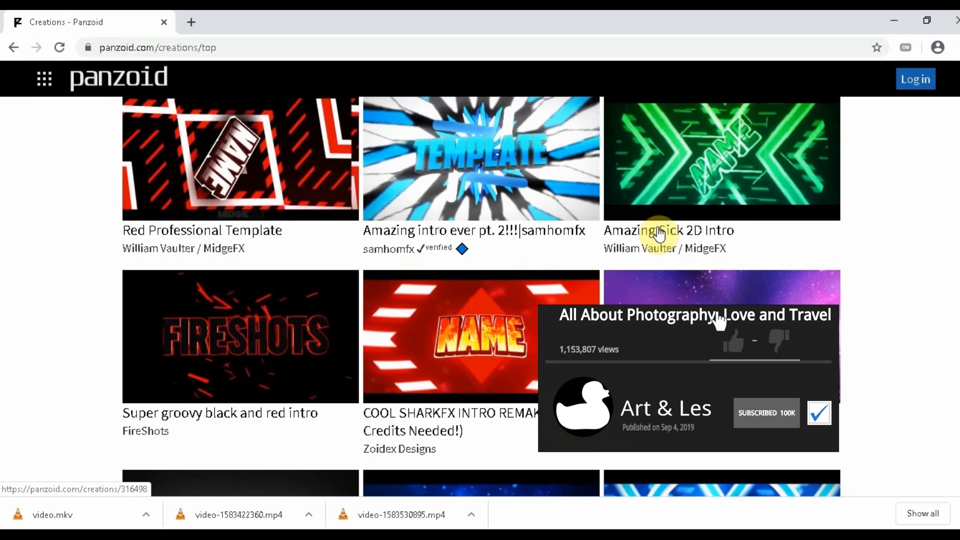
scroll(659, 233, up, 5)
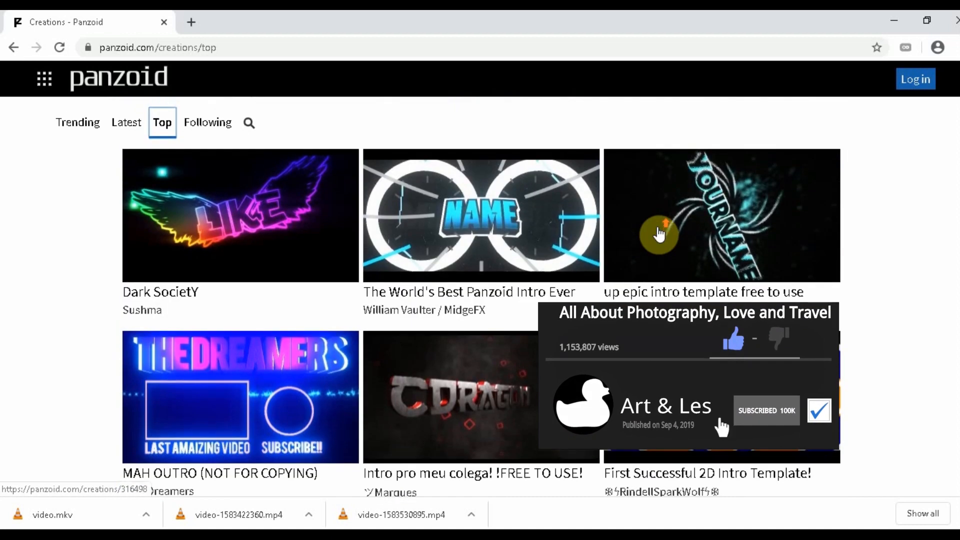
scroll(659, 233, up, 1)
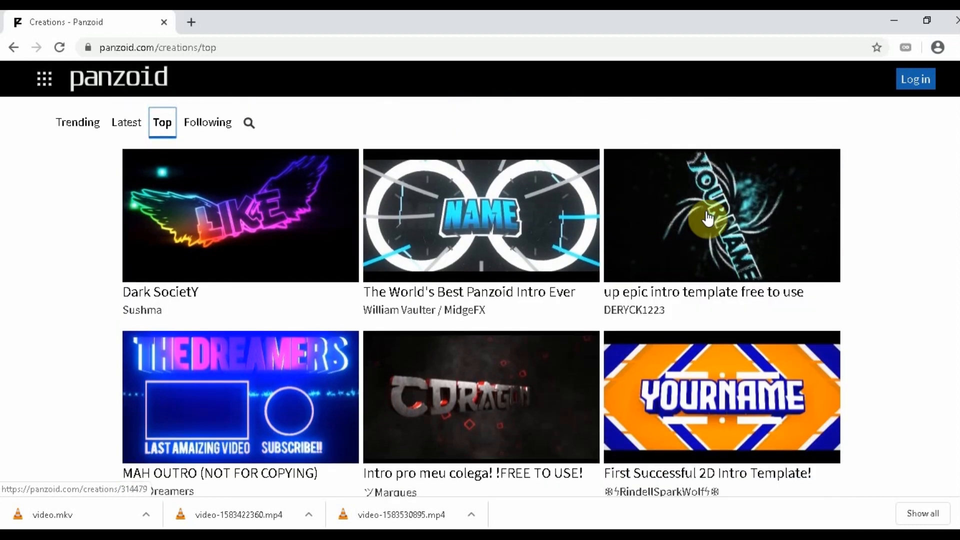
- Open the creation "up epic intro template free to use" in Clipmaker
click(707, 214)
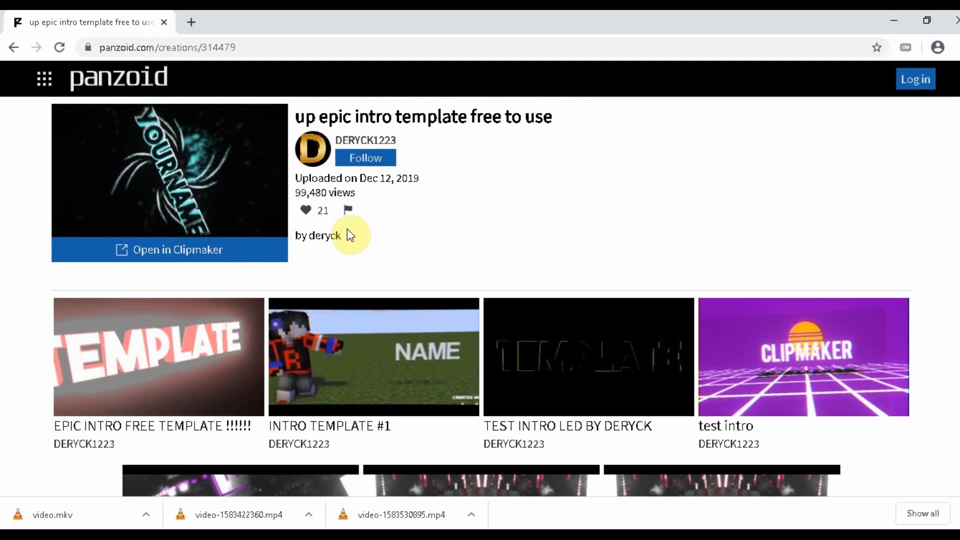
click(186, 258)
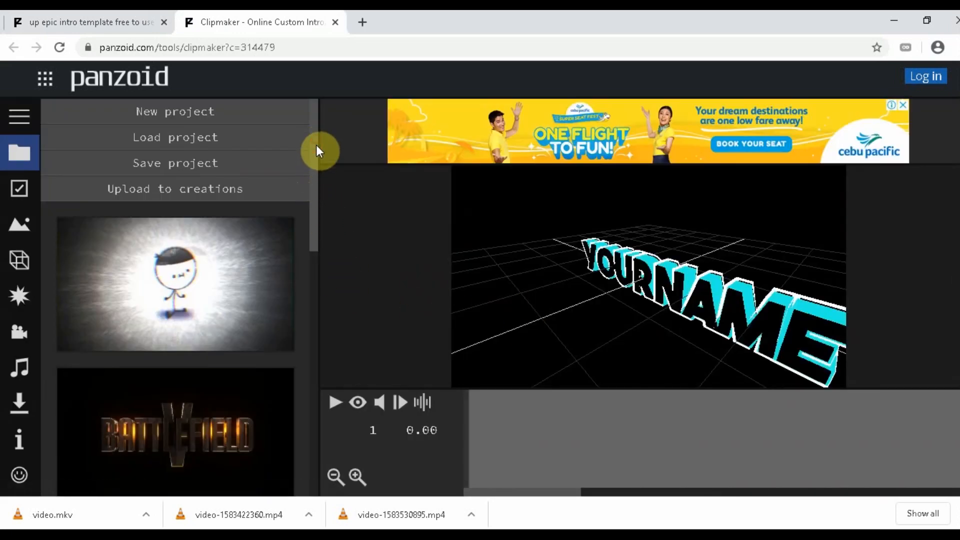
mouse_move(316, 145)
mouse_down()
mouse_move(316, 154)
mouse_move(316, 131)
mouse_up()
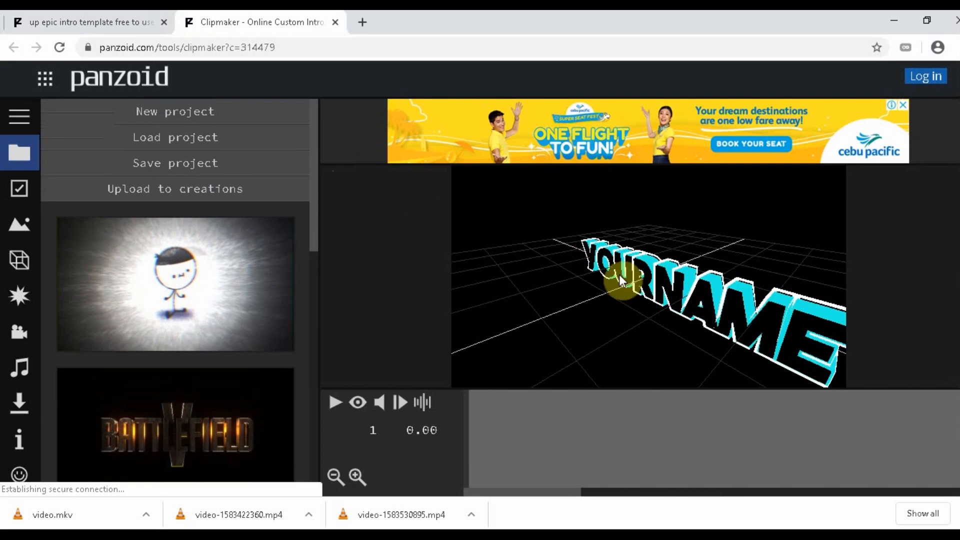
- View the 3D title from the front, then play the intro animation and pause it near the end
drag(682, 275, 824, 244)
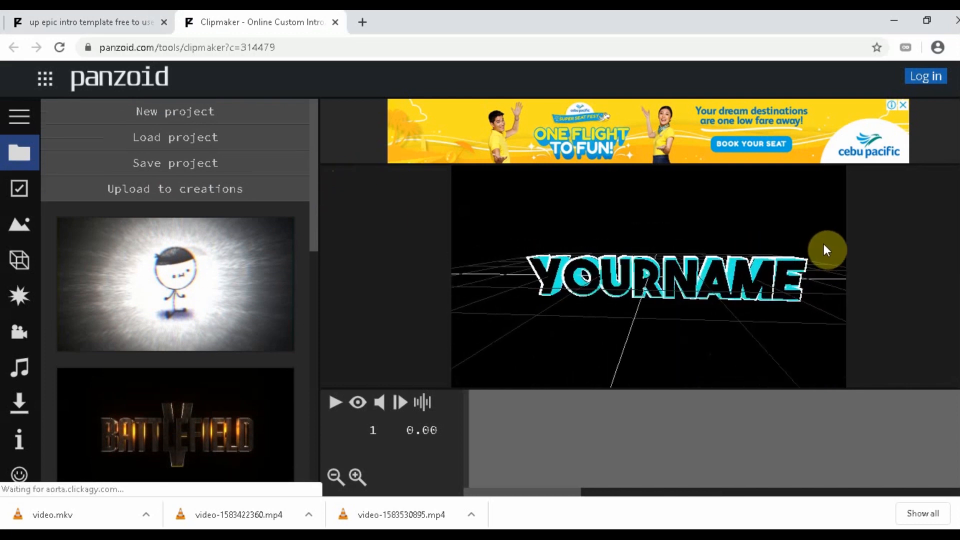
mouse_move(703, 254)
mouse_down()
mouse_move(697, 270)
mouse_move(746, 259)
mouse_move(731, 238)
mouse_move(713, 238)
mouse_up()
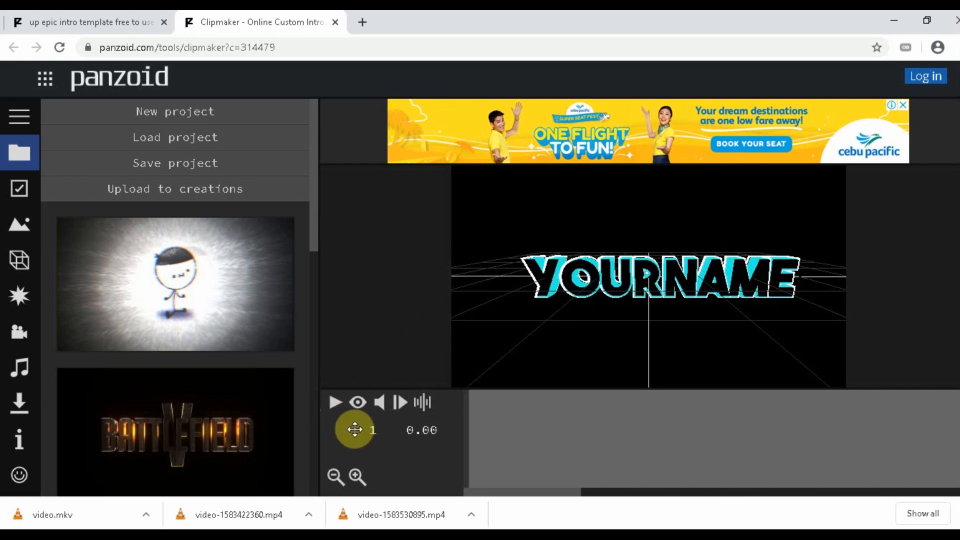
drag(598, 295, 656, 326)
click(336, 402)
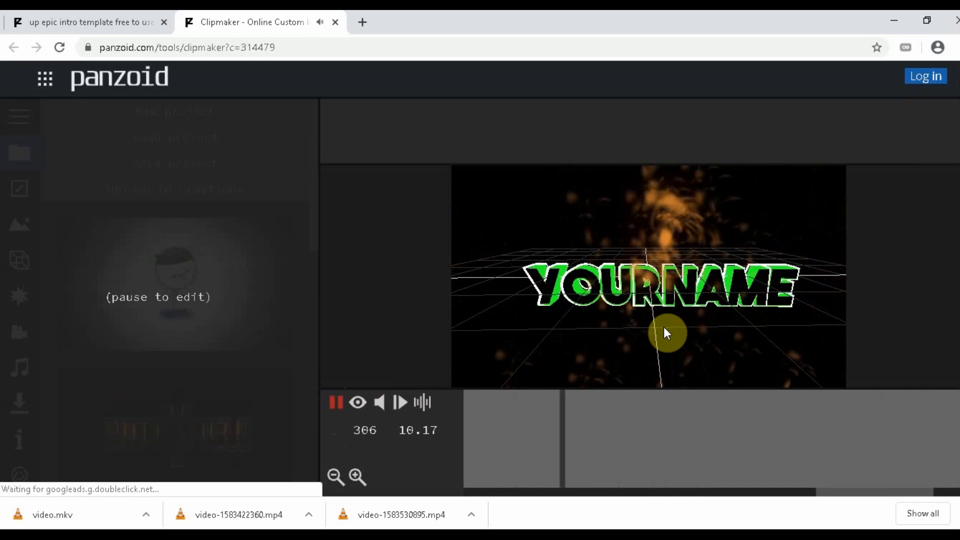
click(332, 407)
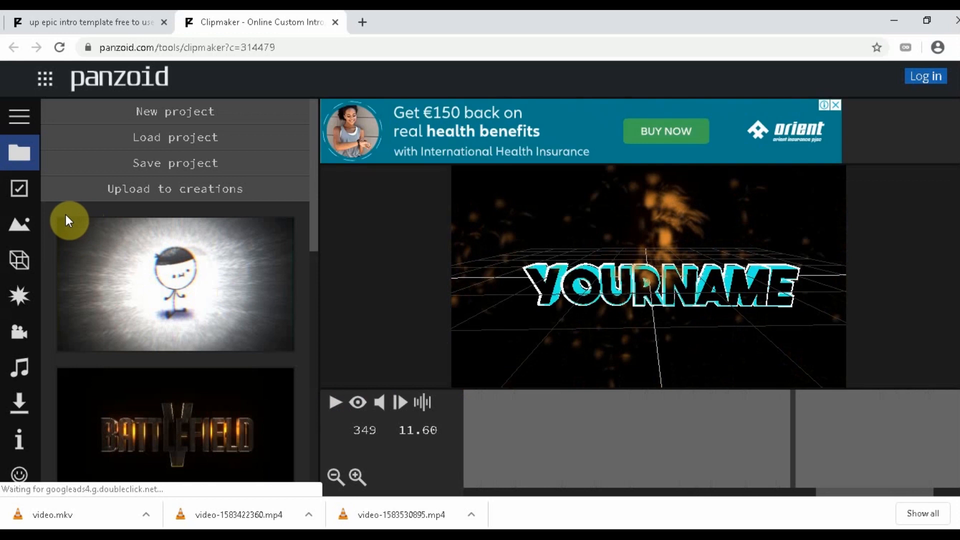
- Review the project's basic settings and scene choices, and show its list of objects
click(35, 190)
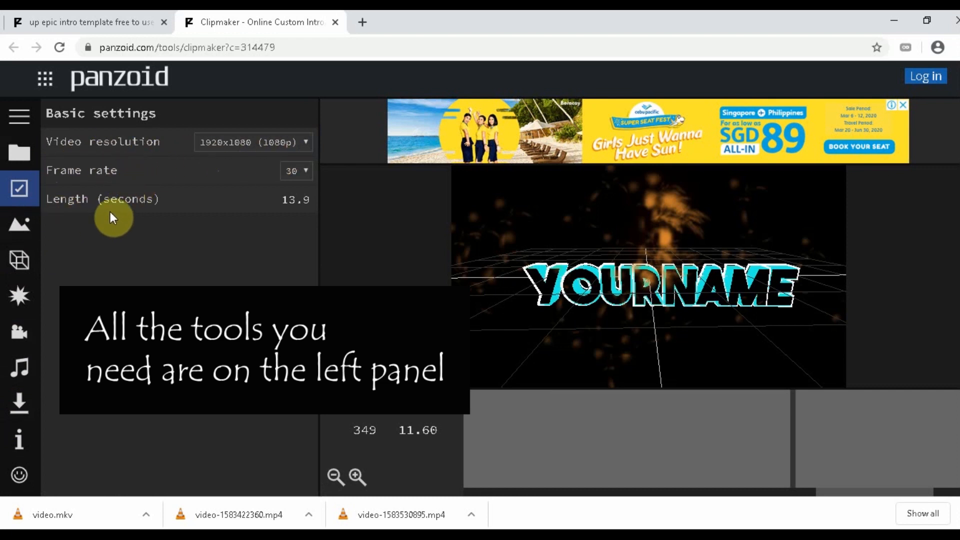
click(39, 220)
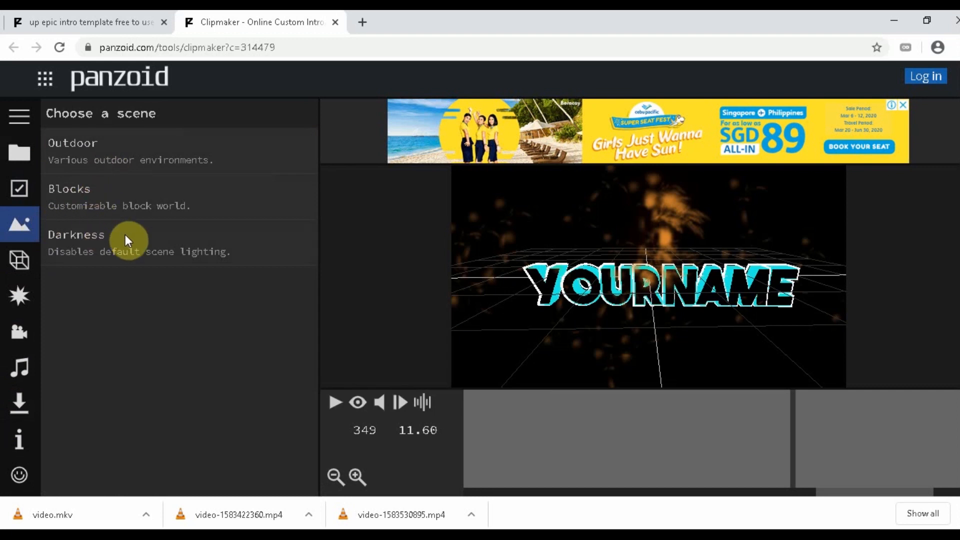
click(36, 263)
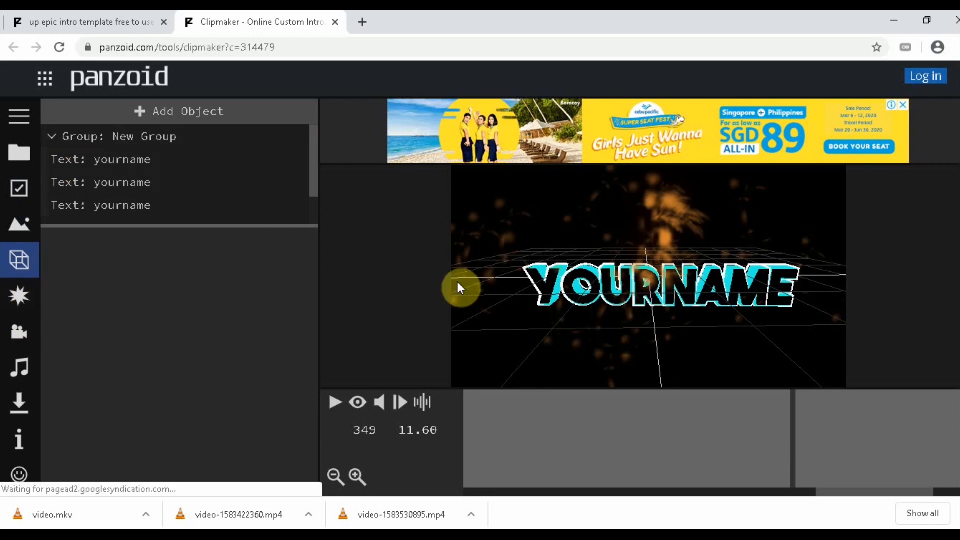
- Try to rename the New Group object as "SirKenn TV"
click(145, 141)
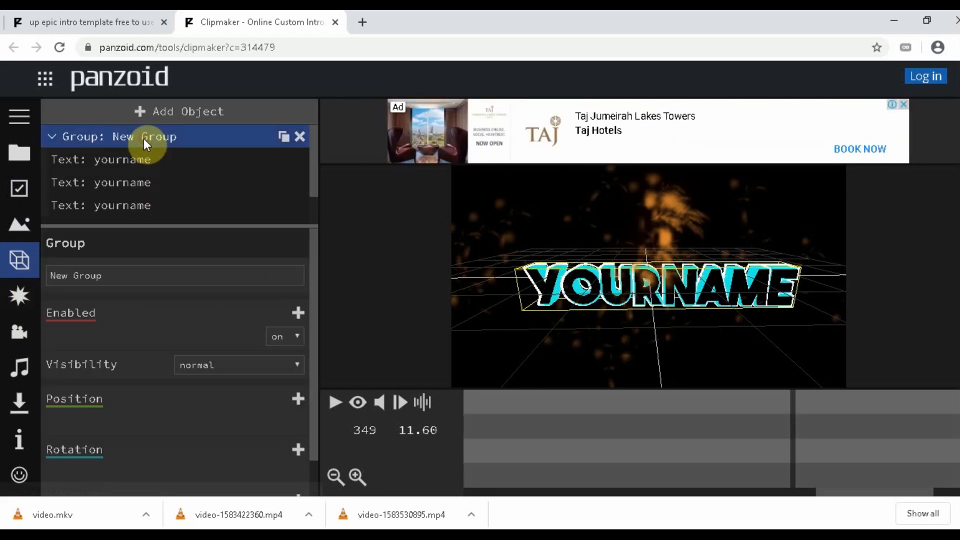
drag(107, 275, 43, 275)
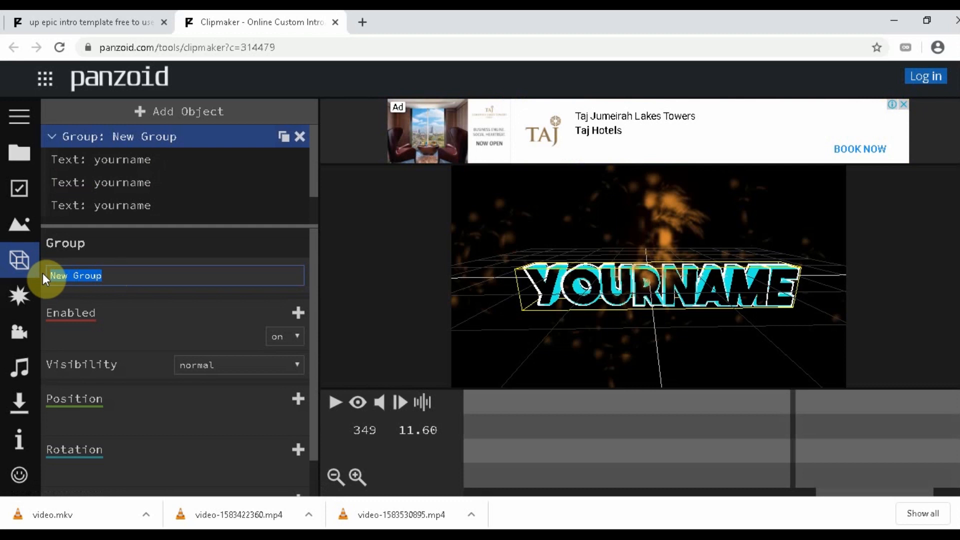
text(SirK)
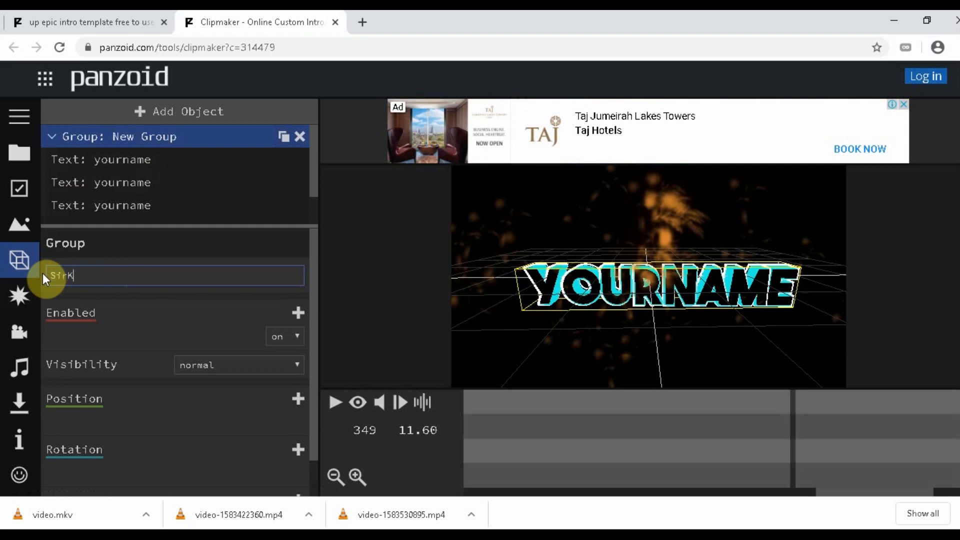
text(enn TV)
- Try to replace the wording of the first two "yourname" text objects with "SirKenn TV"
click(125, 159)
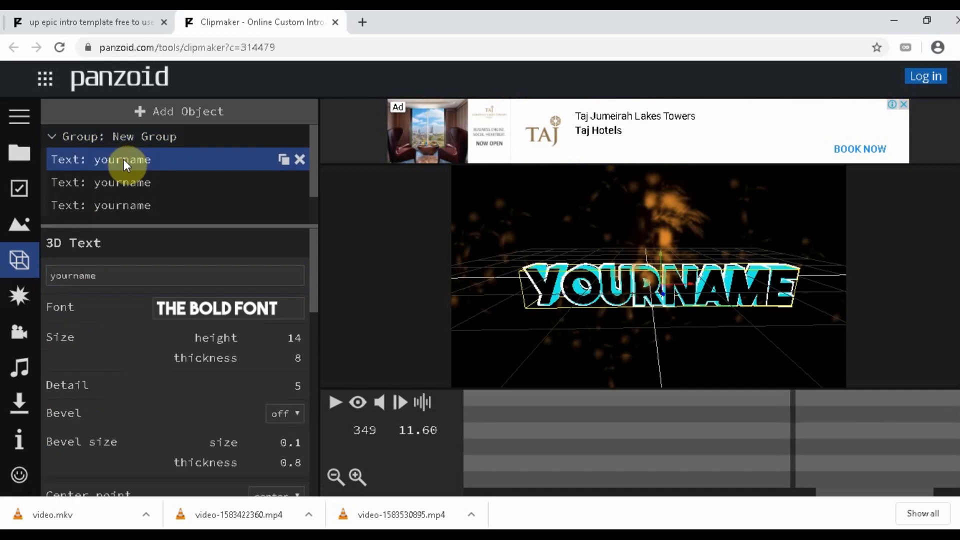
double_click(117, 273)
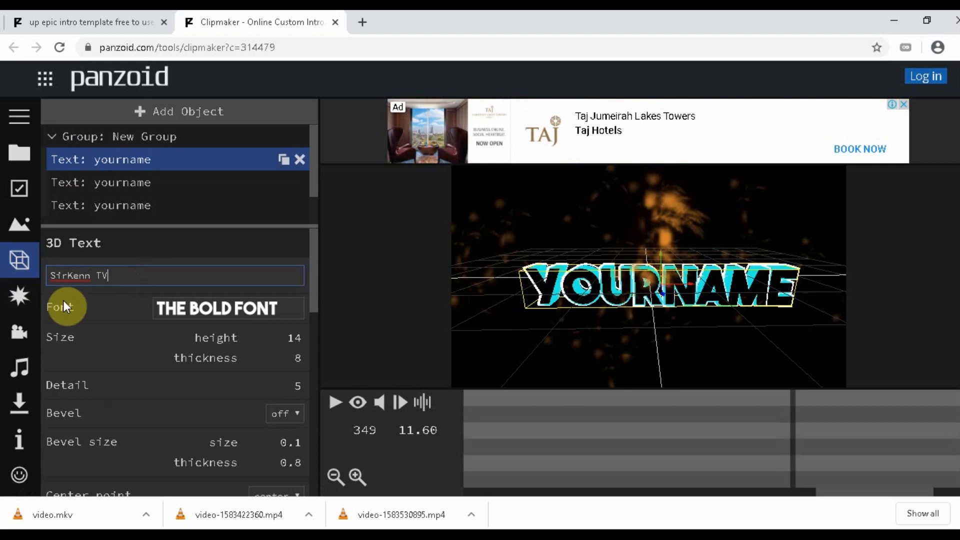
click(131, 182)
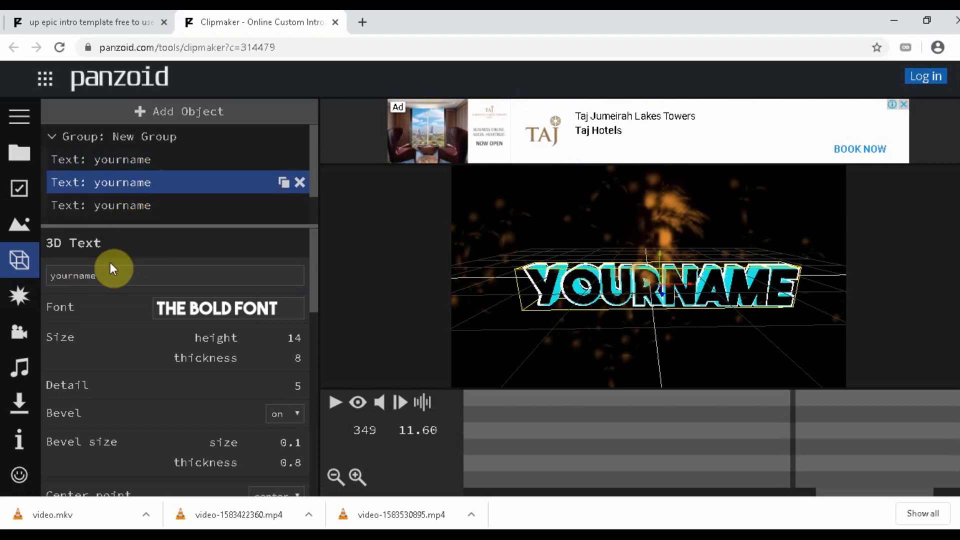
drag(112, 272, 43, 277)
text(SirKenn TV)
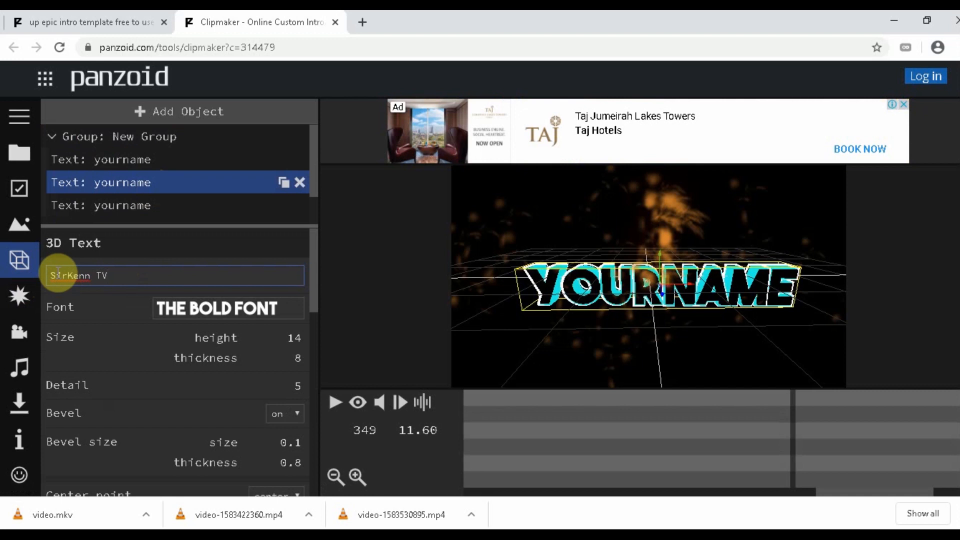
click(108, 203)
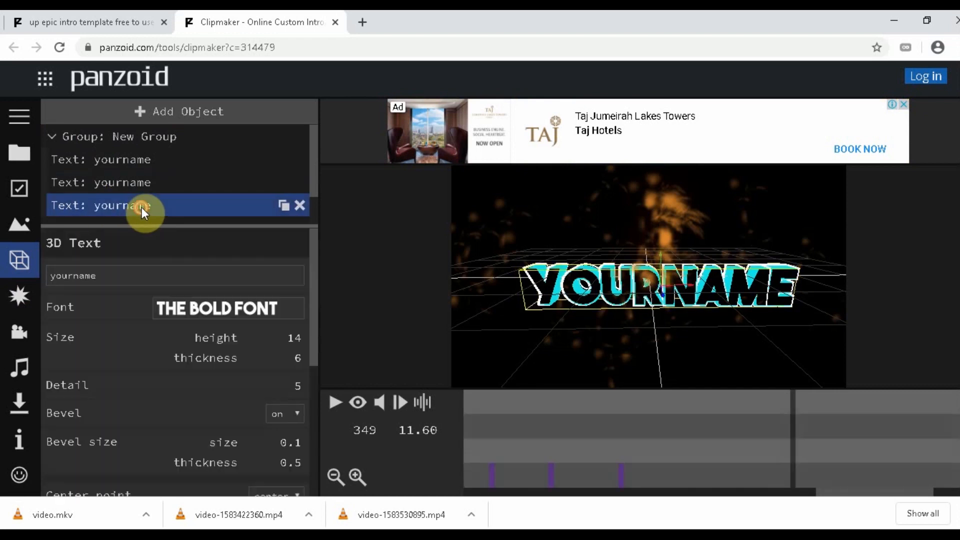
click(111, 276)
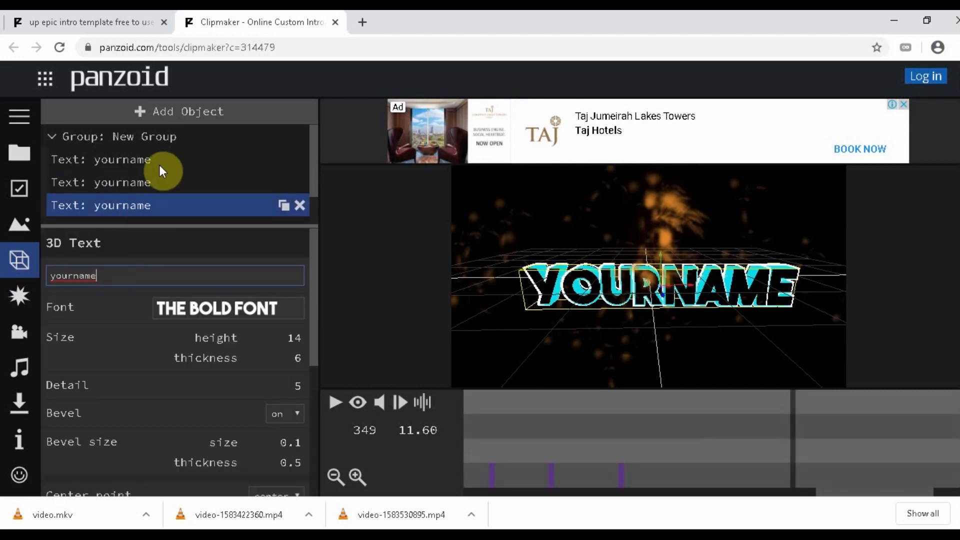
click(158, 139)
click(168, 137)
click(173, 136)
click(173, 136)
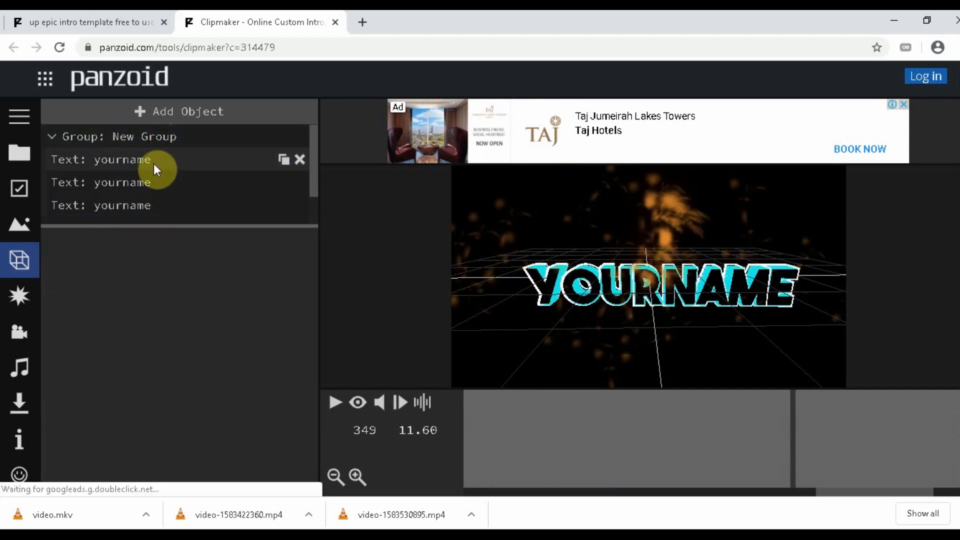
- Rename the New Group object as "Sirekenn TV"
click(170, 140)
drag(106, 276, 18, 278)
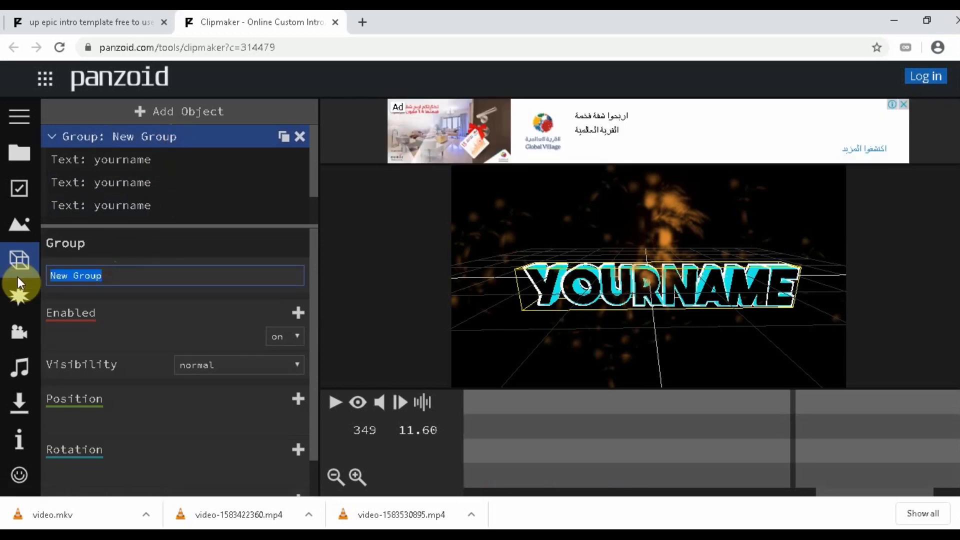
text(Sir Aj)
key(BackSpace)
key(BackSpace)
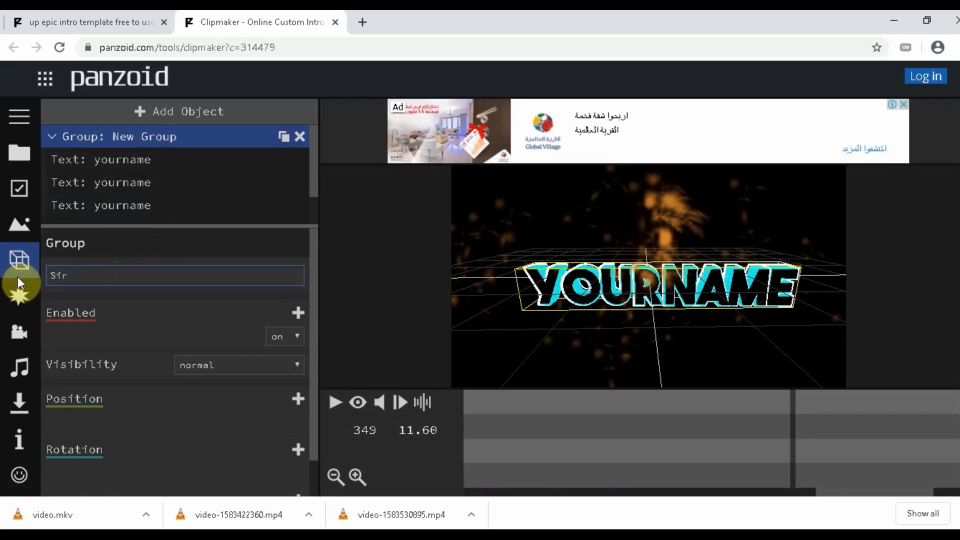
text(eken)
key(BackSpace)
key(BackSpace)
text(enn)
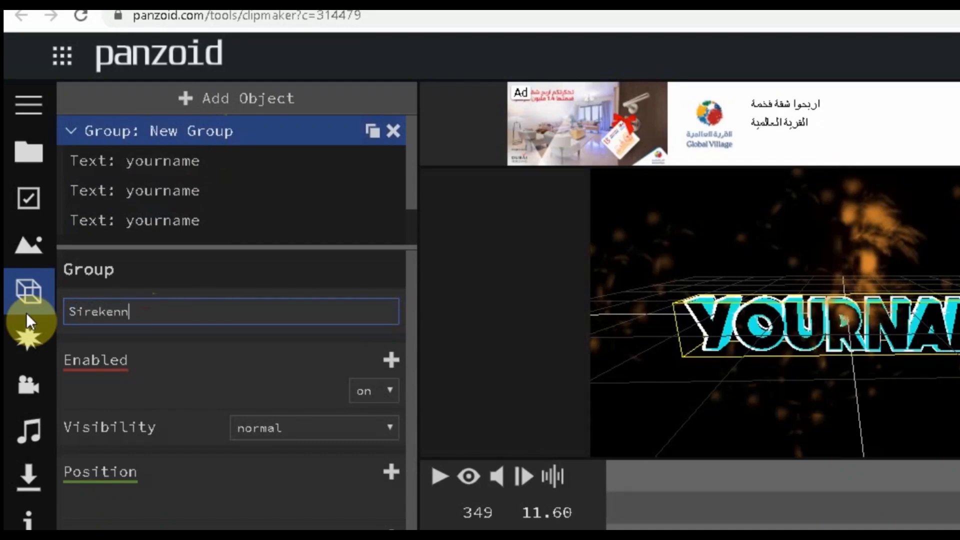
text( TV)
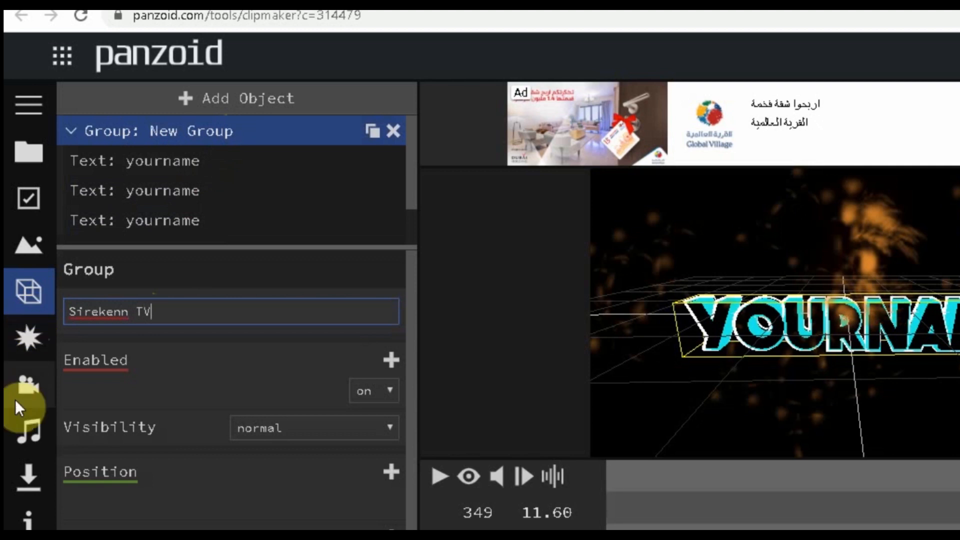
- Replace the wording of the group's three "yourname" 3D text objects with "SirKenn TV"
click(172, 353)
click(159, 194)
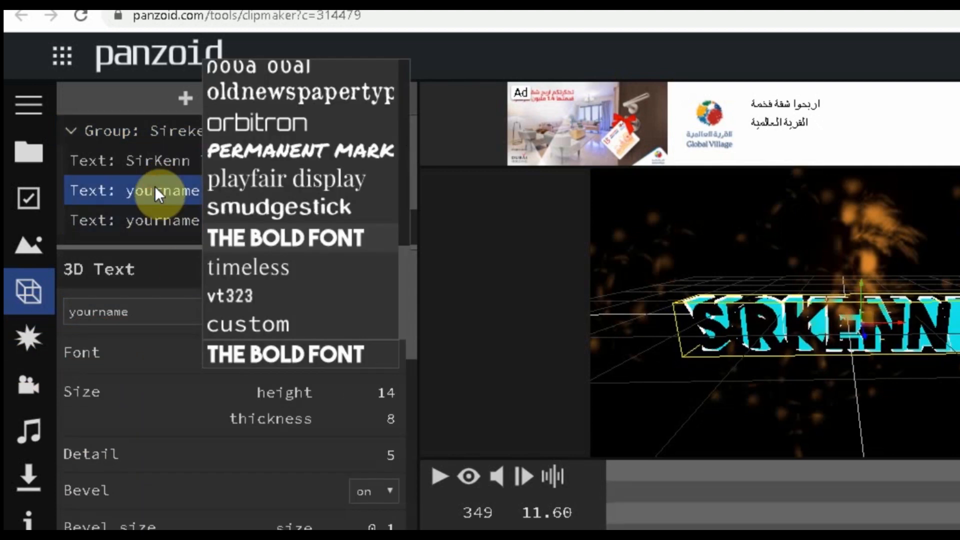
click(142, 319)
text(Sir)
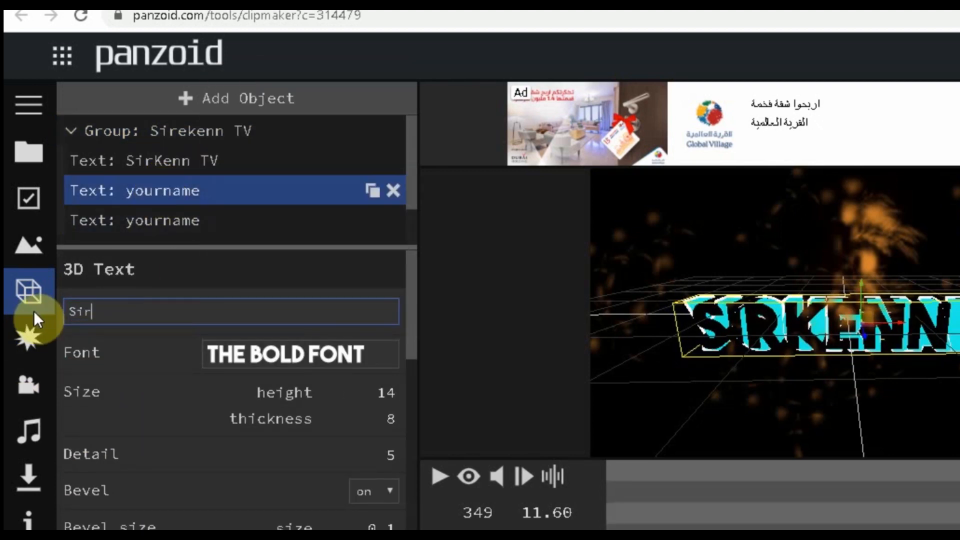
text(Kenn TV)
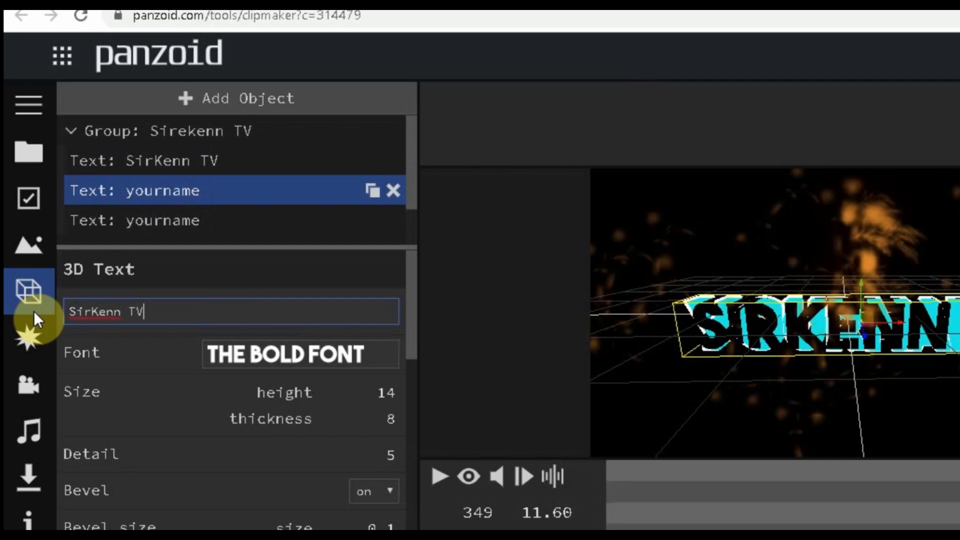
click(172, 224)
click(60, 313)
text(SirK)
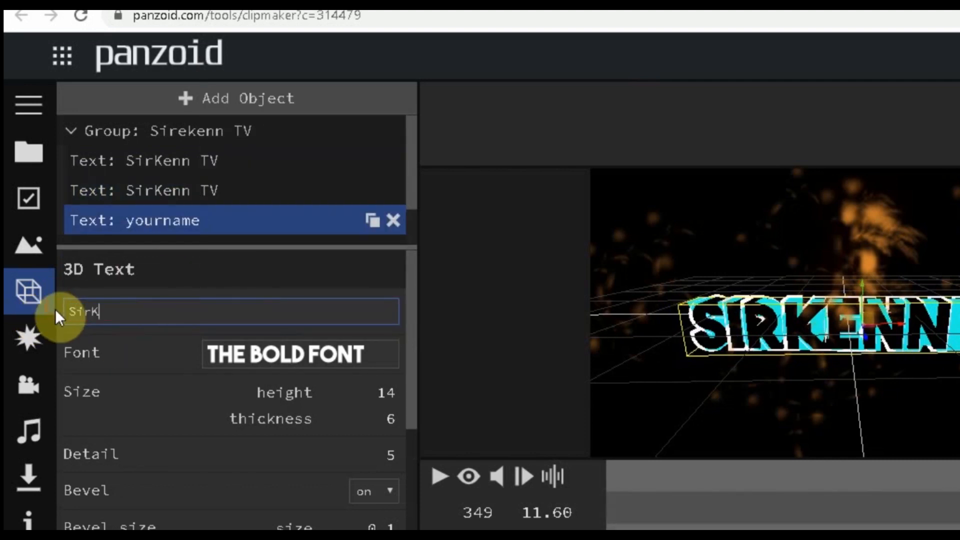
click(189, 352)
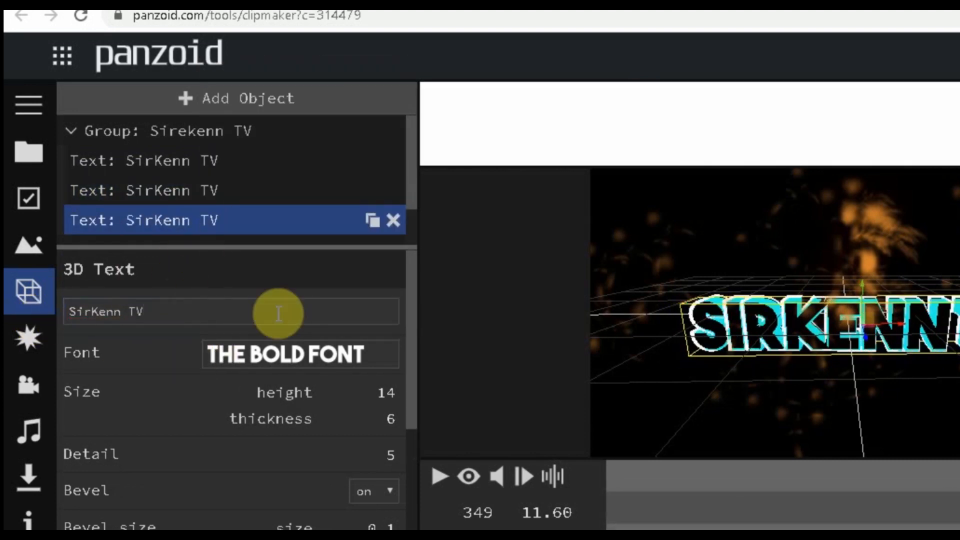
- Render the intro in balanced mode as .mkv (vp8/opus) and download the finished video
scroll(278, 313, down, 5)
click(29, 338)
click(31, 386)
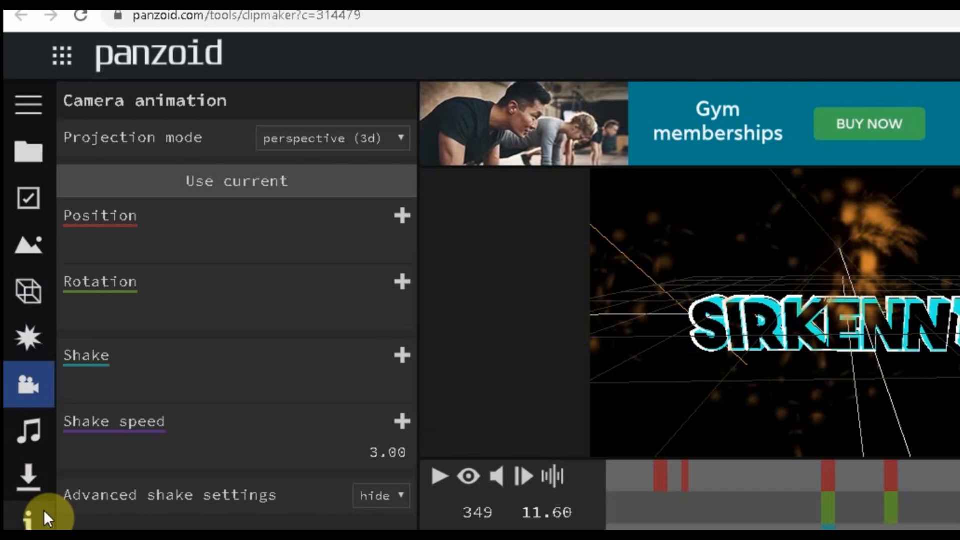
click(40, 491)
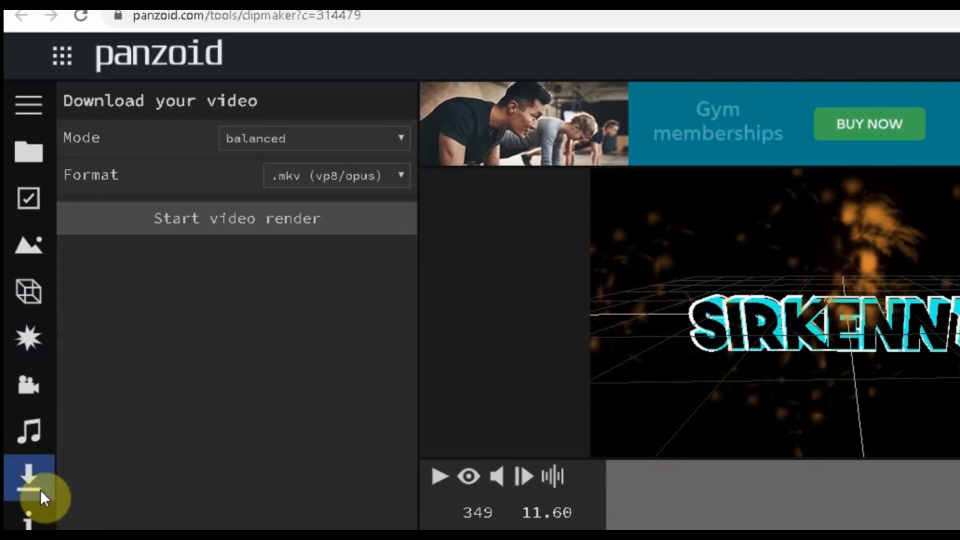
click(220, 220)
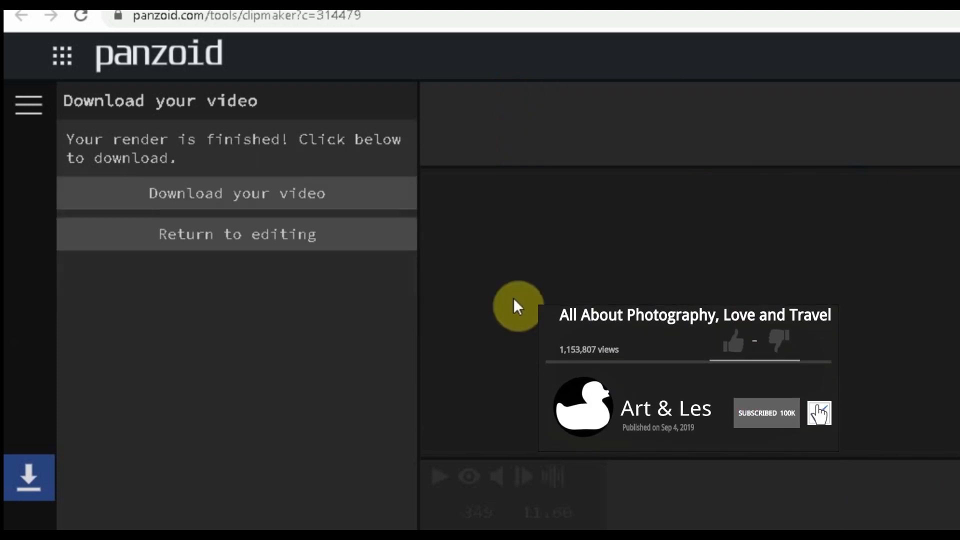
click(238, 198)
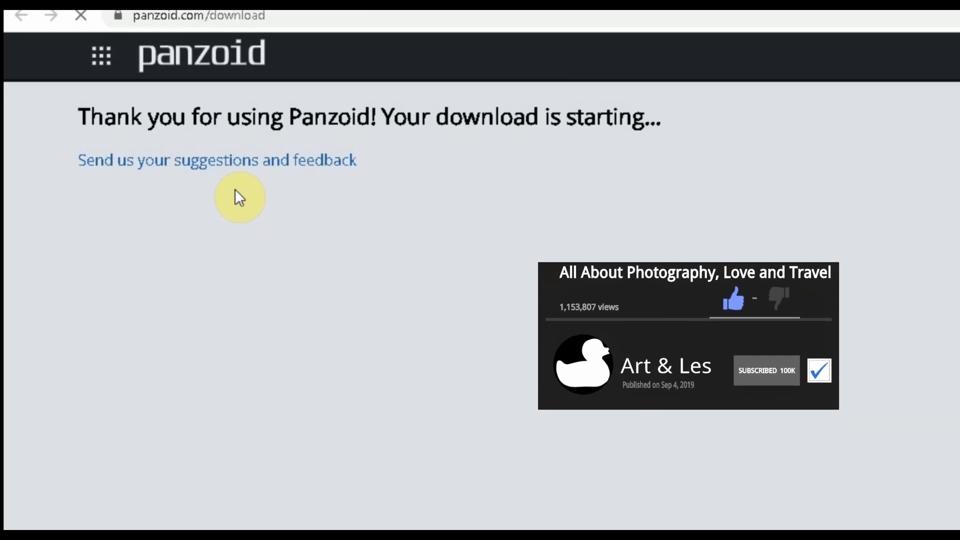